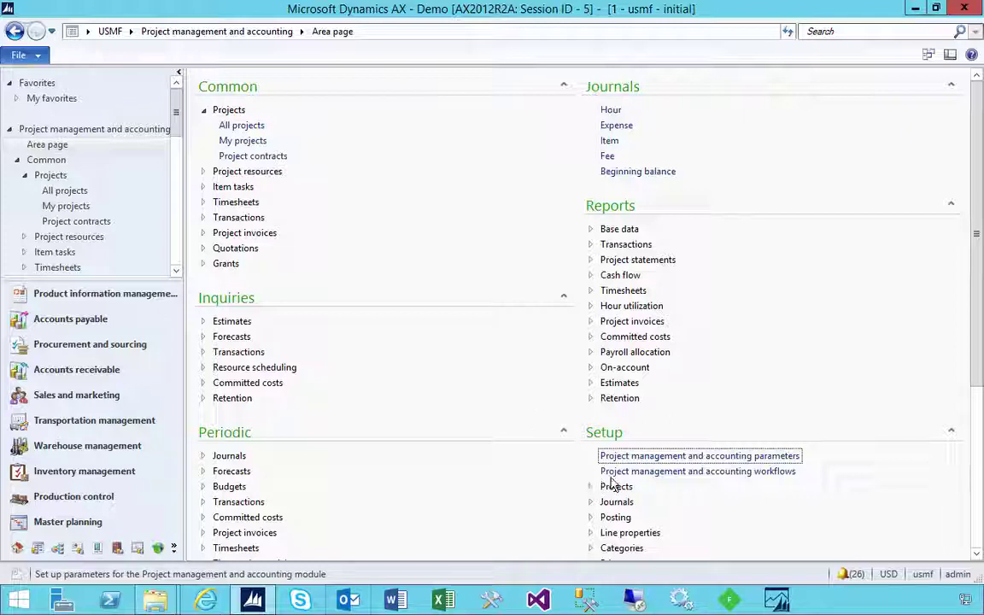
# Open the cost control settings in the project management and accounting parameters and review the choices for controlled transaction types, budget overrun default and budget control interval.
pyautogui.click(692, 457)
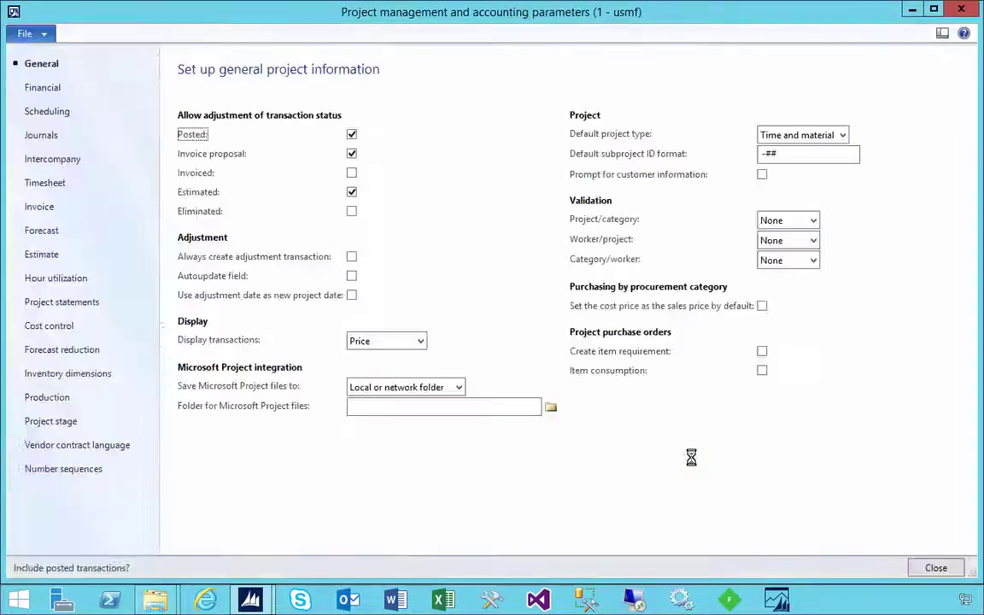
pyautogui.click(66, 327)
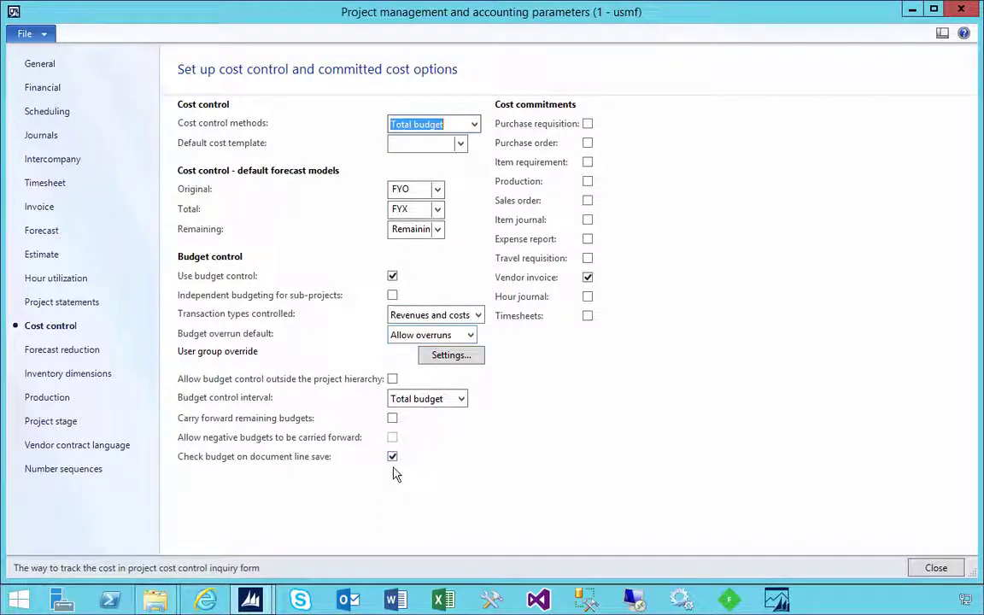
pyautogui.click(478, 315)
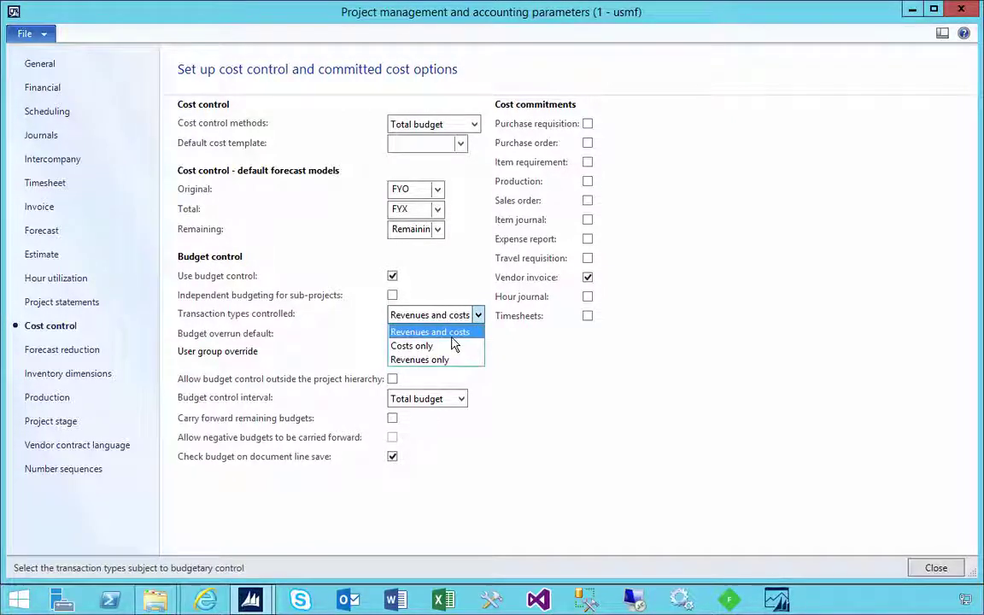
pyautogui.click(479, 316)
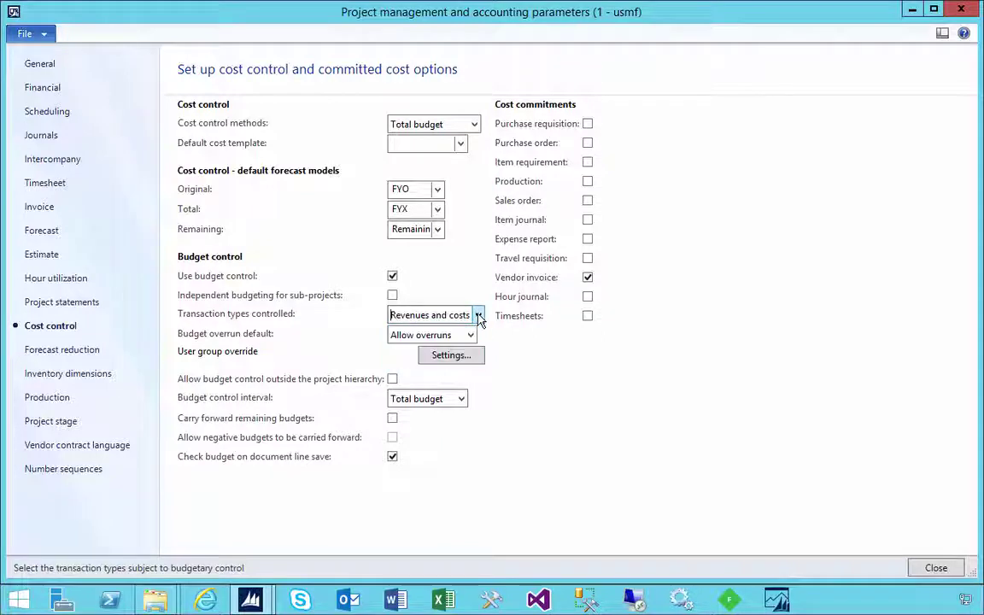
pyautogui.click(471, 335)
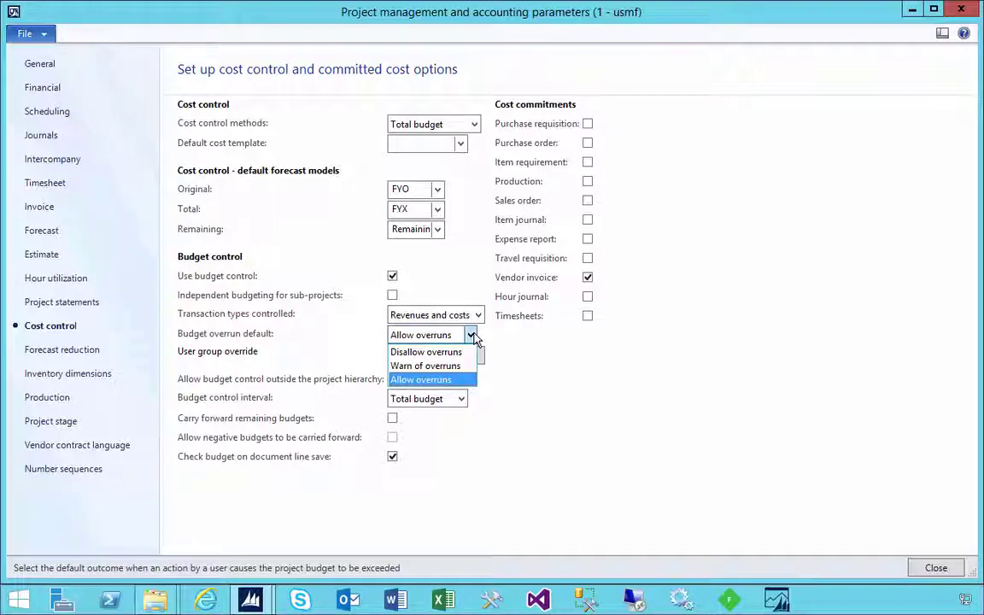
pyautogui.click(470, 336)
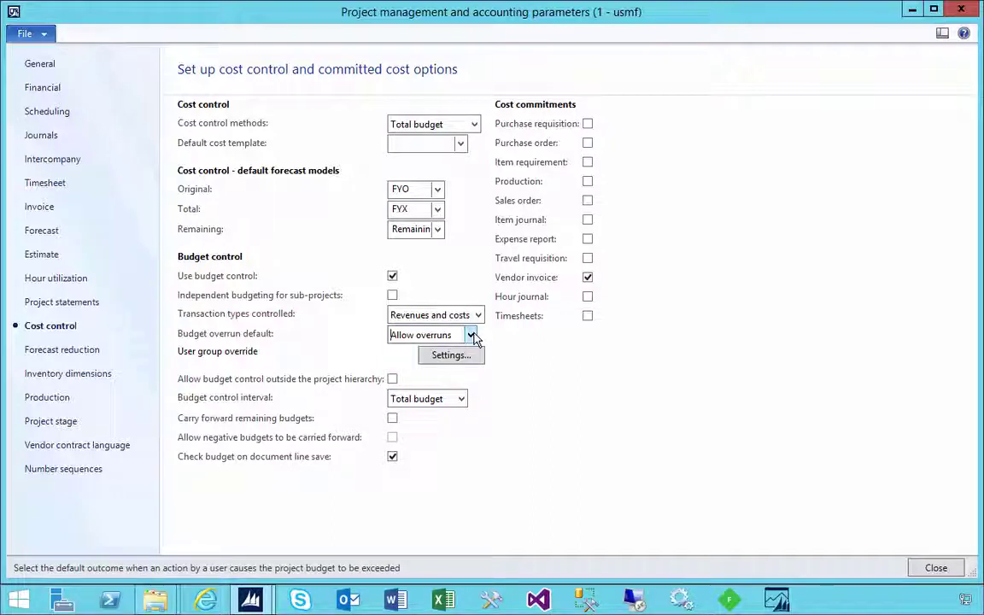
pyautogui.click(460, 399)
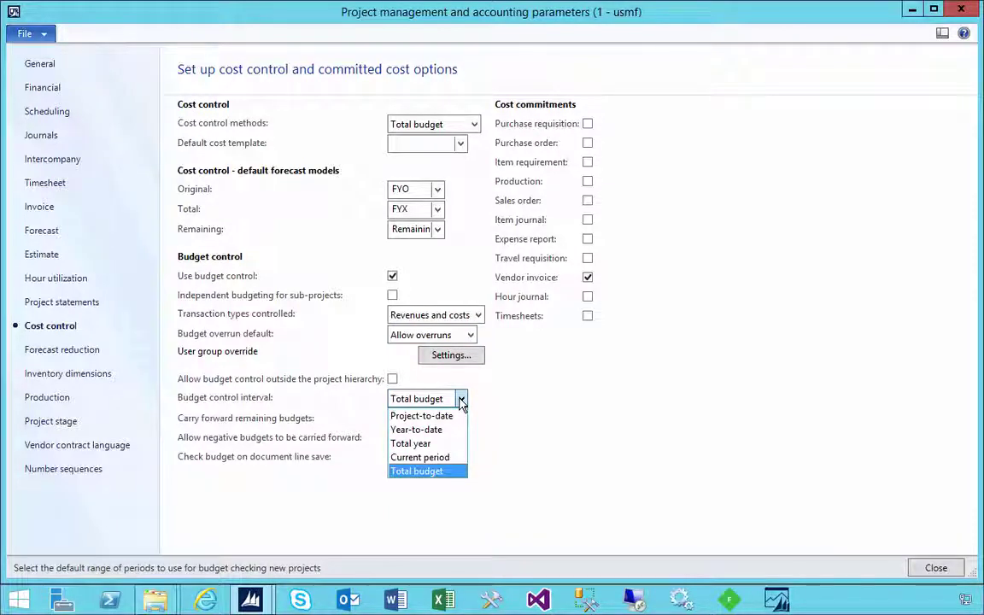
pyautogui.click(460, 400)
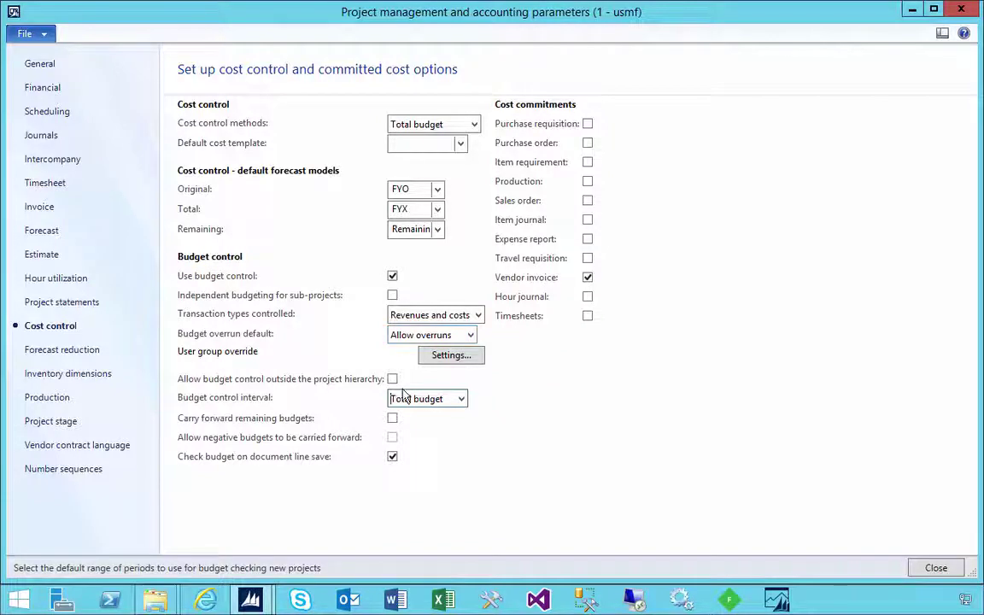
# Enable committed cost tracking for purchase orders and close the project management and accounting parameters.
pyautogui.click(587, 144)
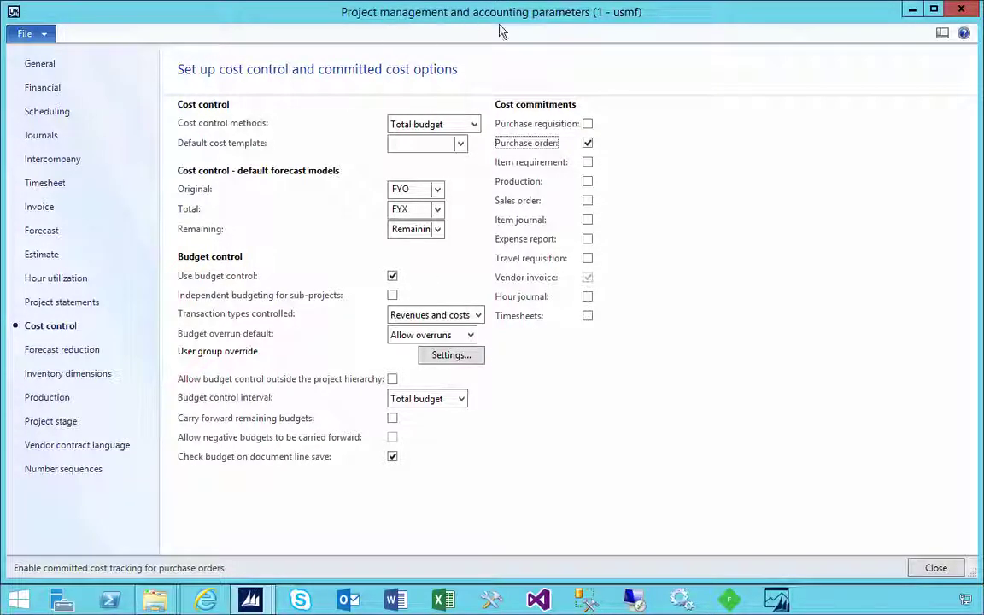
pyautogui.click(961, 9)
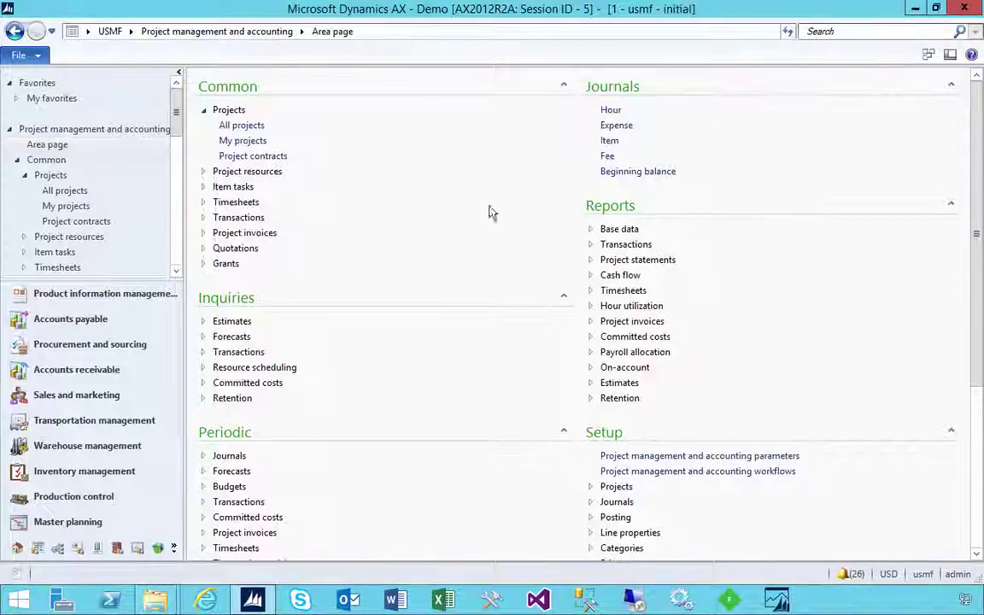
# Start a new project from the list of all projects and set its project type to Investment.
pyautogui.click(233, 126)
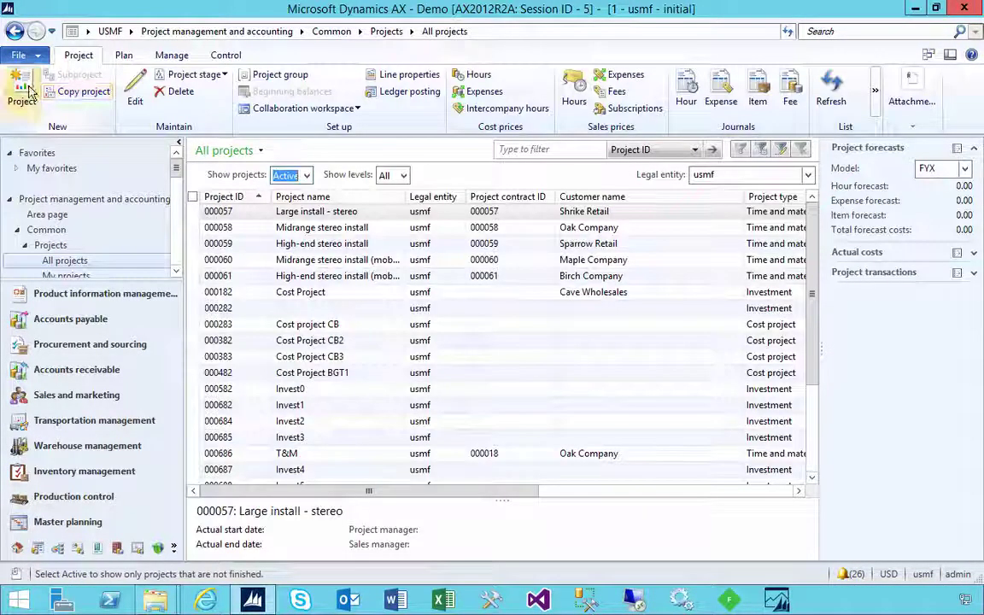
pyautogui.click(22, 90)
pyautogui.click(316, 200)
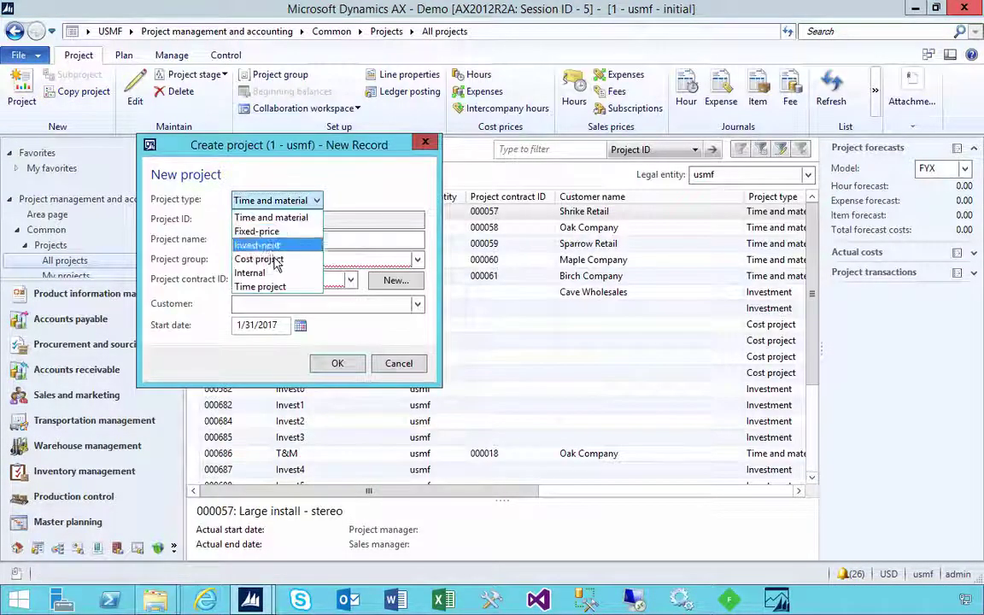
pyautogui.click(278, 272)
pyautogui.click(282, 204)
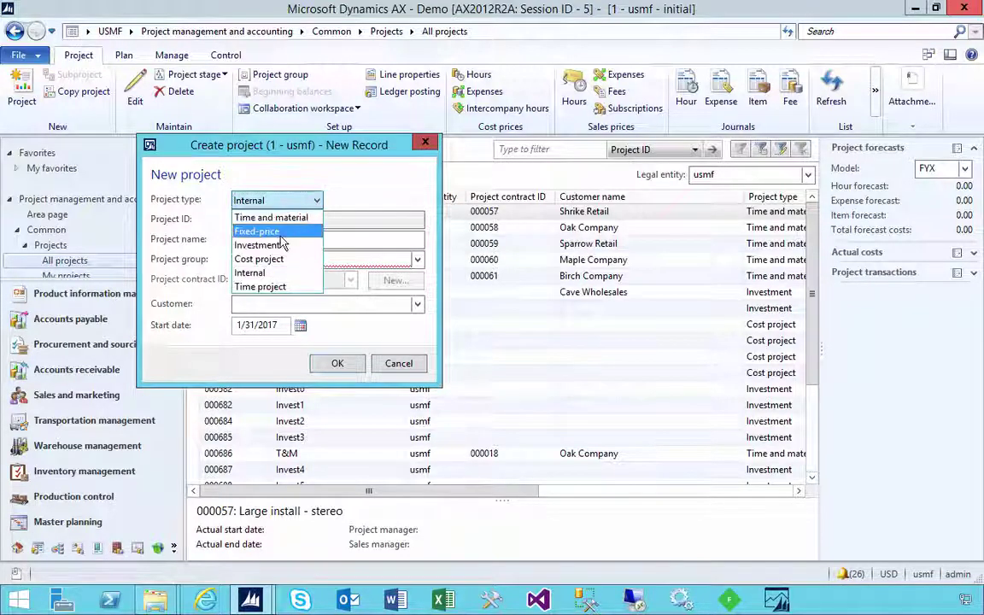
pyautogui.click(282, 246)
# Name the new project Invest12, assign it to the Investment project group and create it.
pyautogui.click(310, 239)
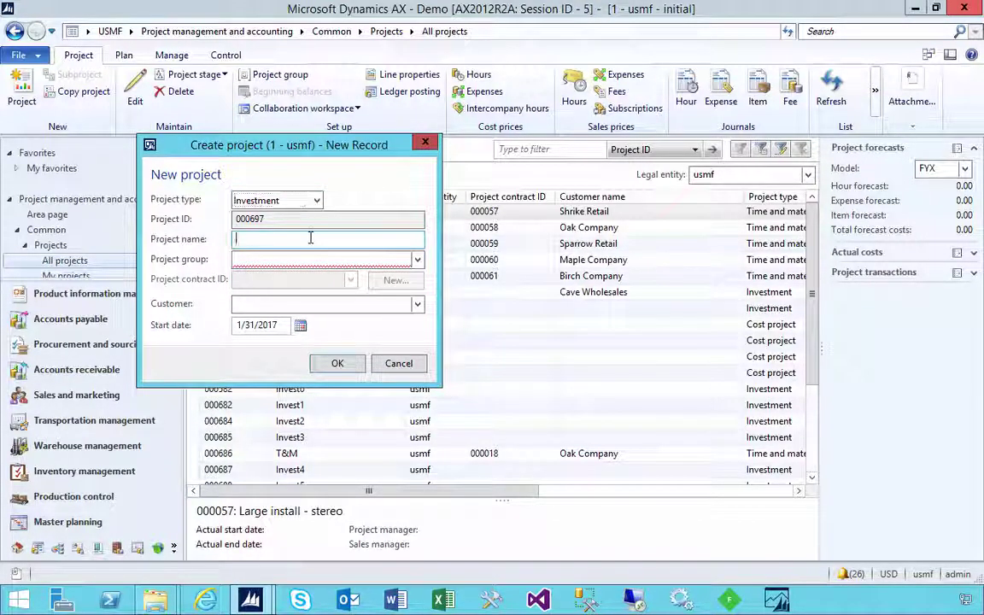
pyautogui.write('Inves')
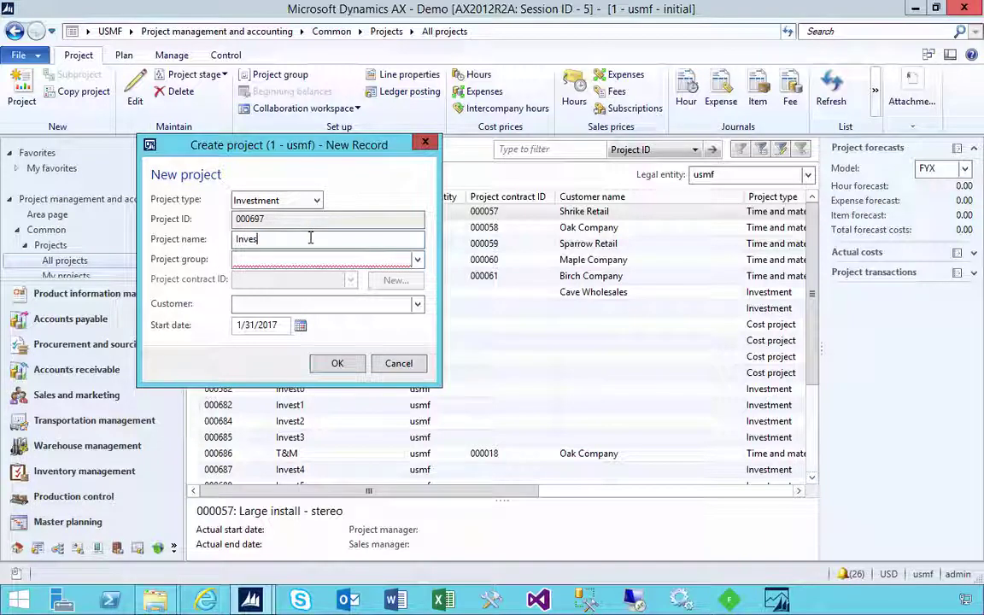
pyautogui.write('t12')
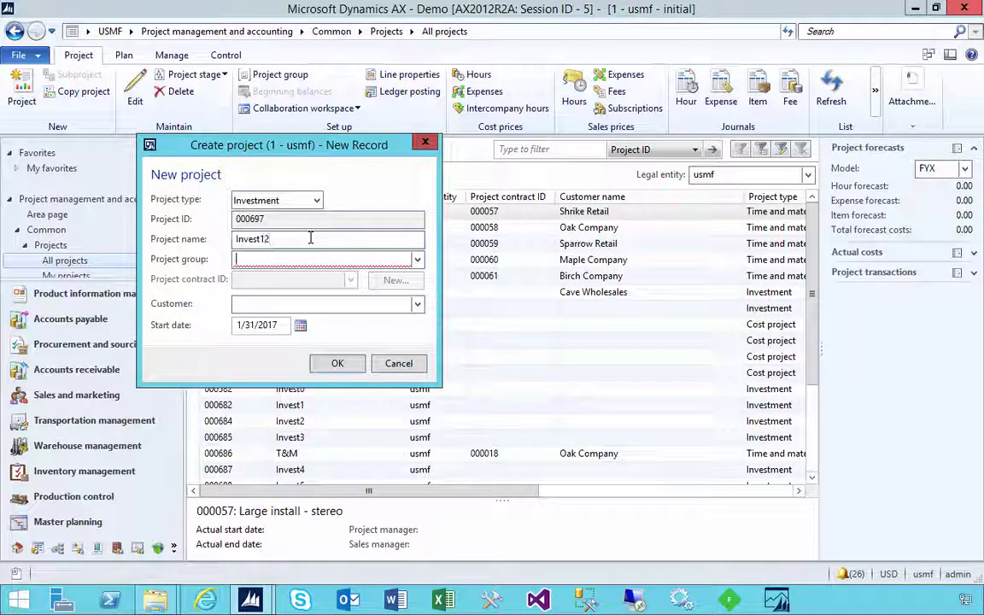
pyautogui.click(418, 261)
pyautogui.click(274, 311)
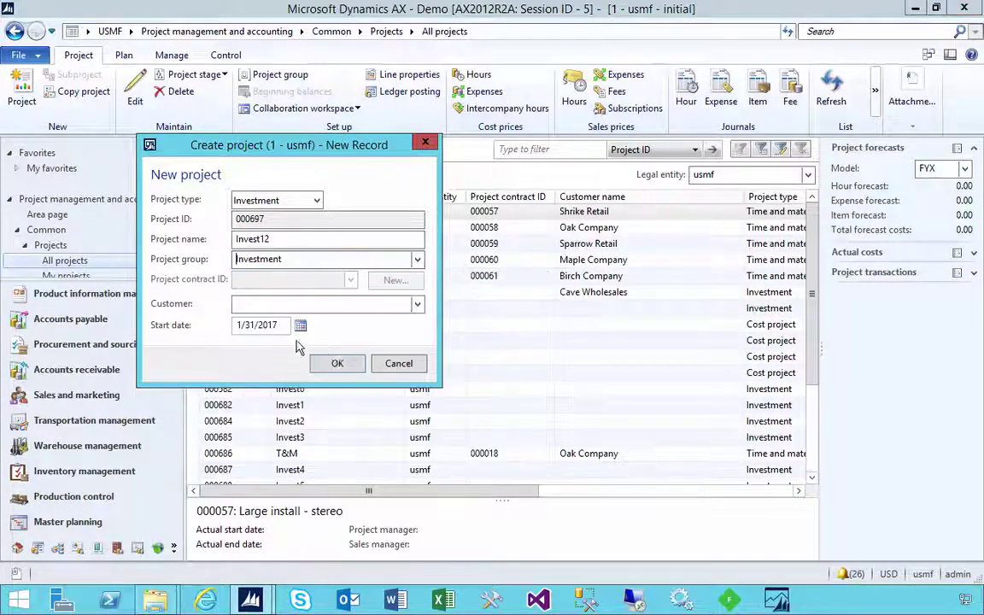
pyautogui.click(346, 363)
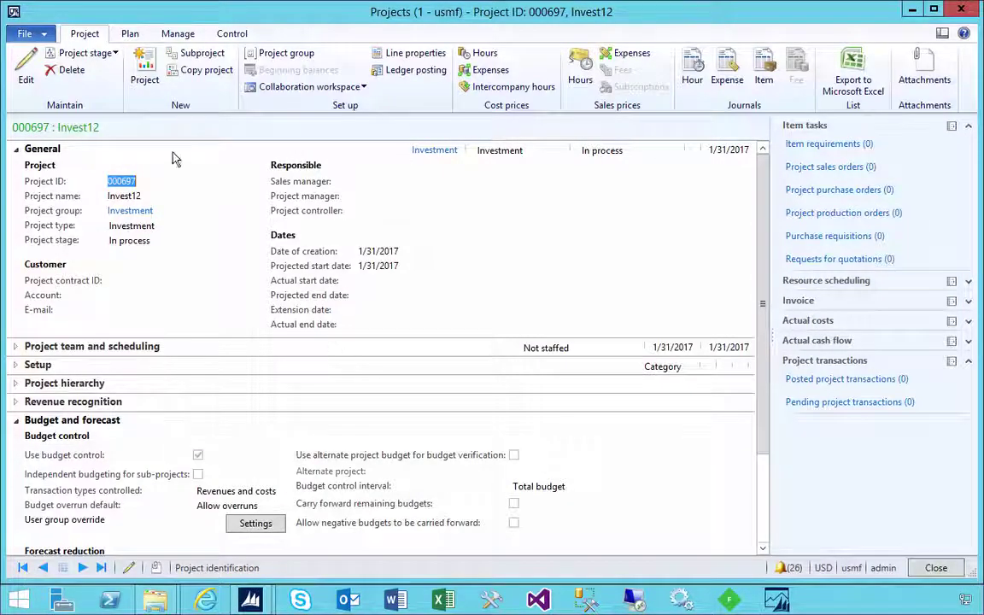
# Examine the budget control settings of project Invest12 in edit mode and close the project.
pyautogui.scroll(-3, 415, 407)
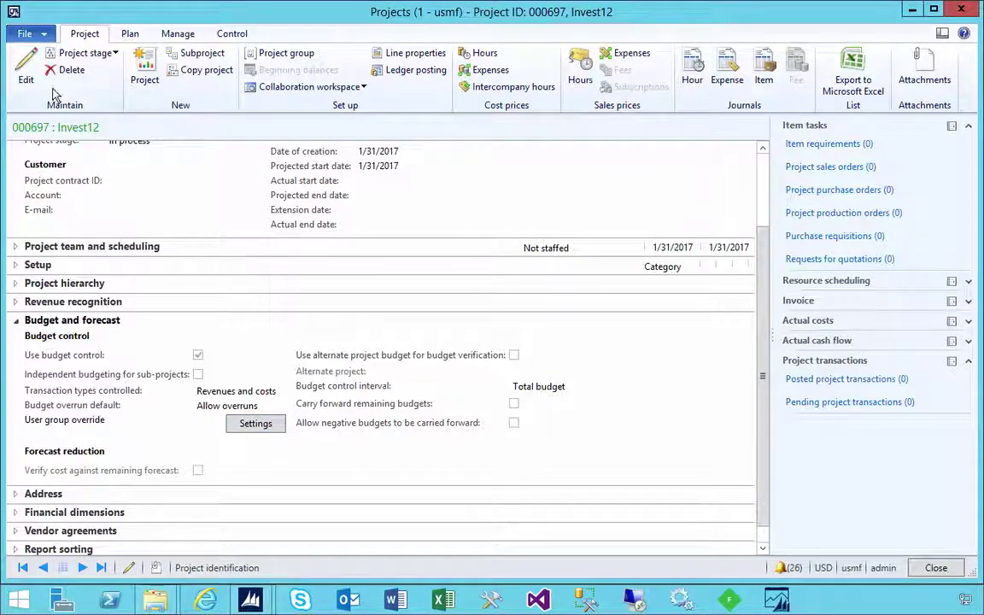
pyautogui.click(26, 72)
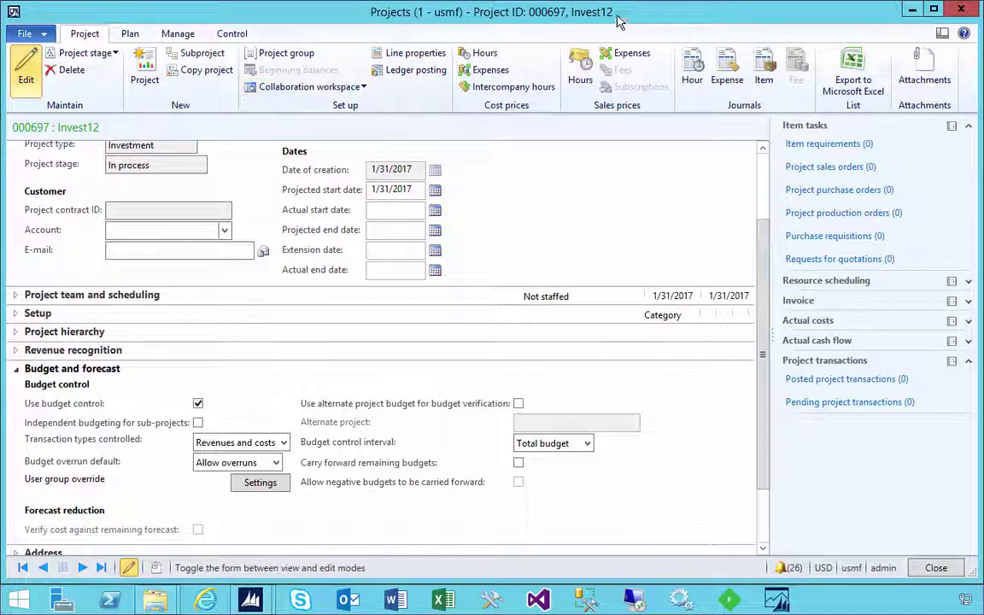
pyautogui.click(961, 10)
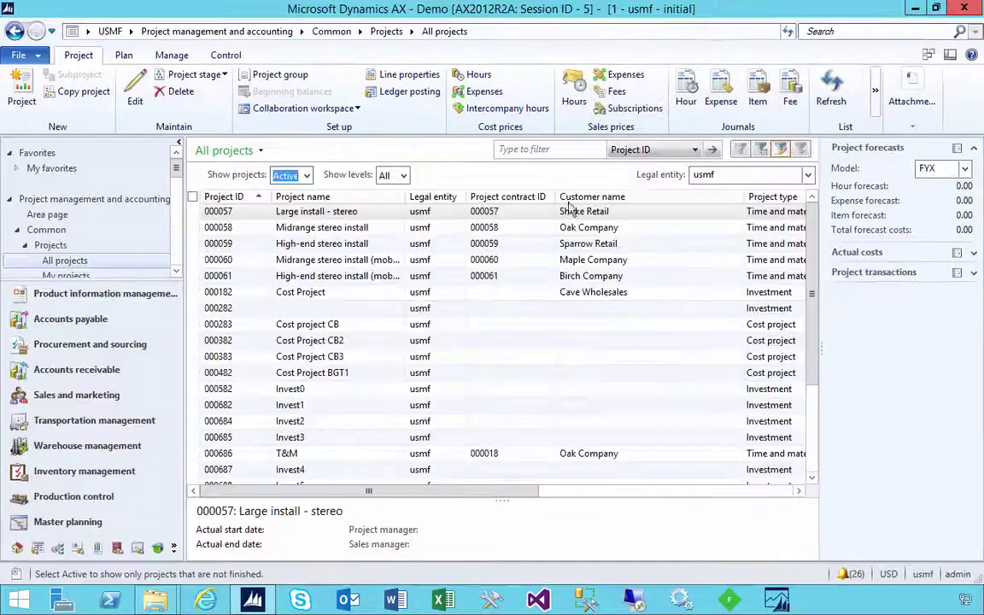
# Set the budget overrun default to Warn of overruns in the cost control parameters and close the parameters.
pyautogui.click(179, 39)
pyautogui.click(651, 457)
pyautogui.click(49, 326)
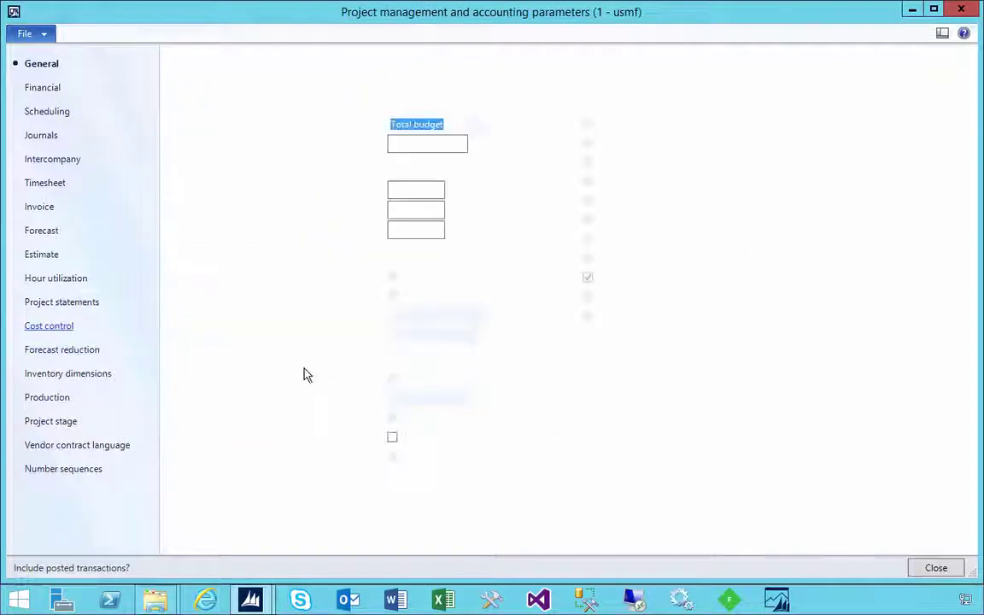
pyautogui.click(427, 335)
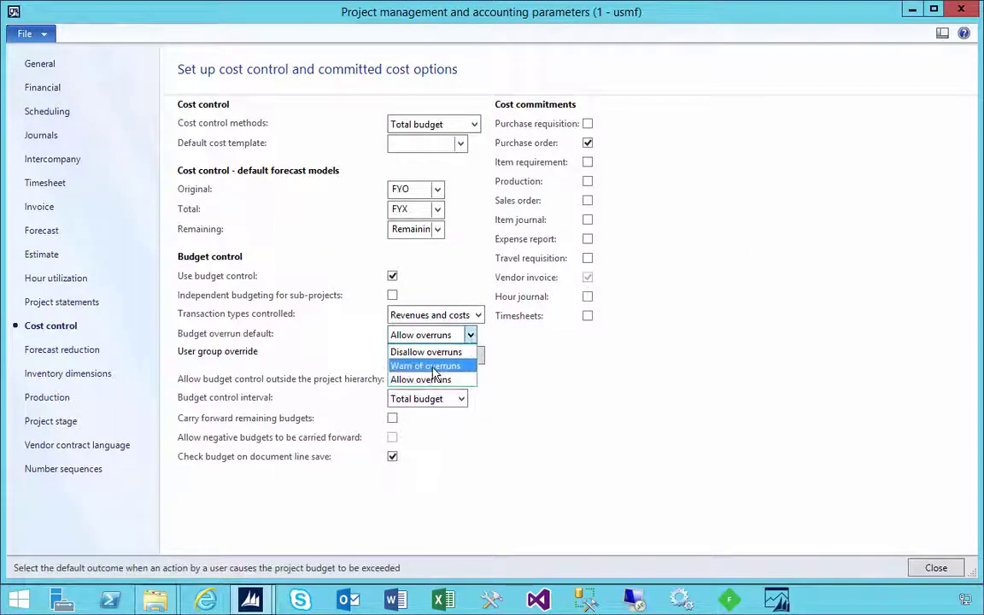
pyautogui.click(433, 368)
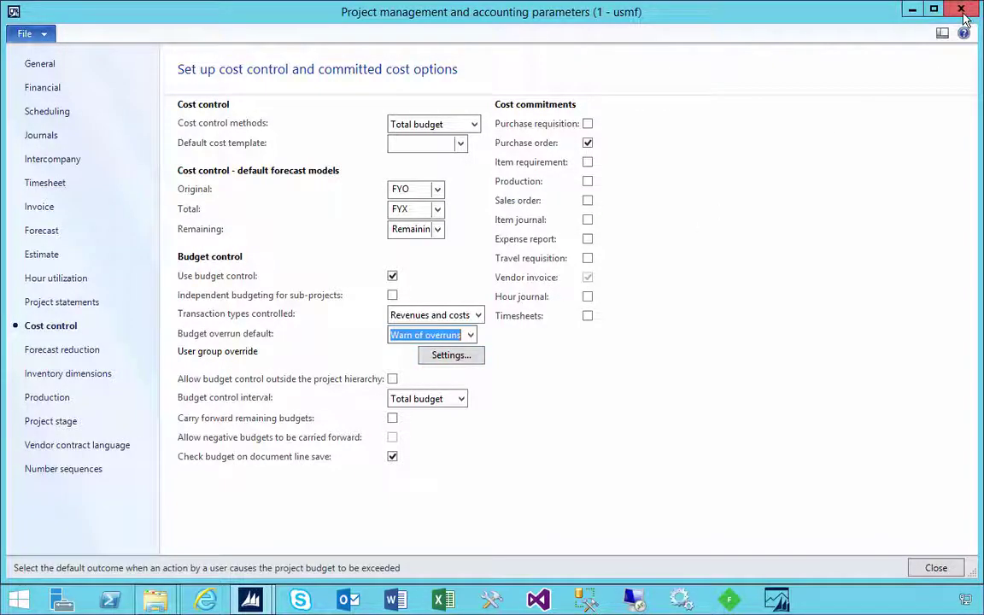
pyautogui.press('Escape')
# Open project Invest12 from the list of all projects and check its budget overrun default under budget and forecast.
pyautogui.click(207, 110)
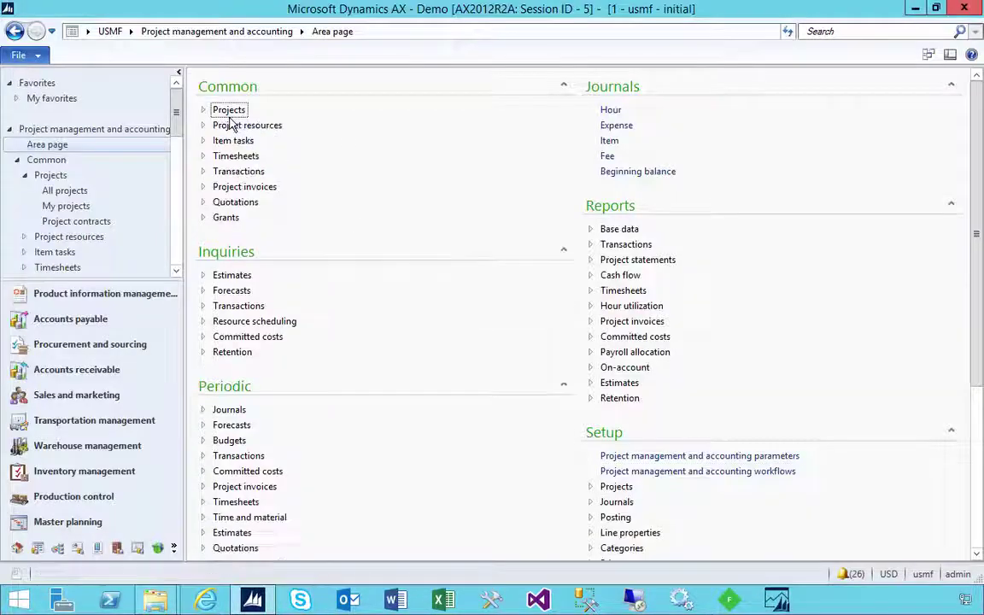
pyautogui.click(208, 111)
pyautogui.click(230, 126)
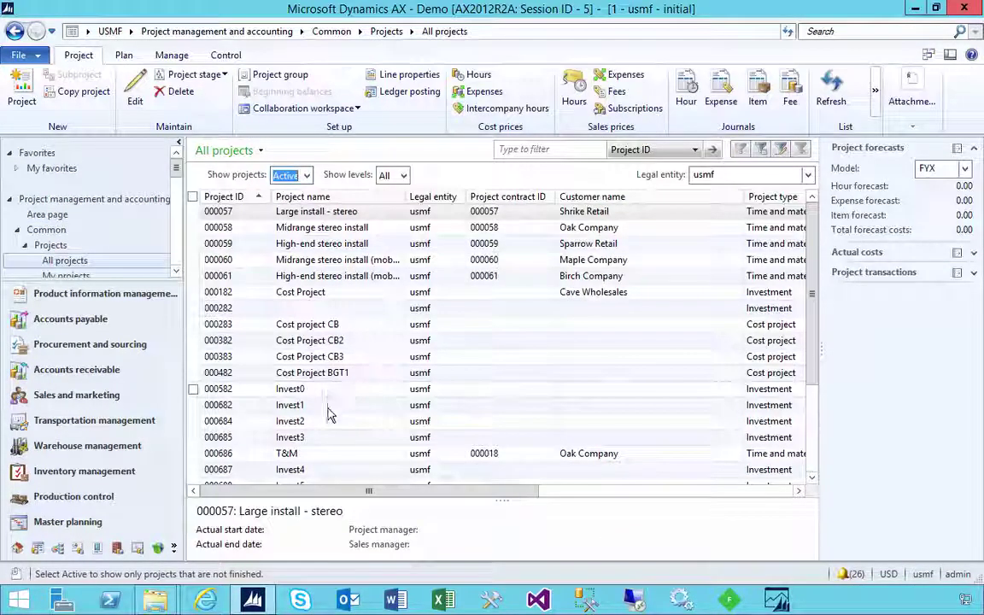
pyautogui.click(222, 454)
pyautogui.scroll(-3, 234, 472)
pyautogui.doubleClick(233, 472)
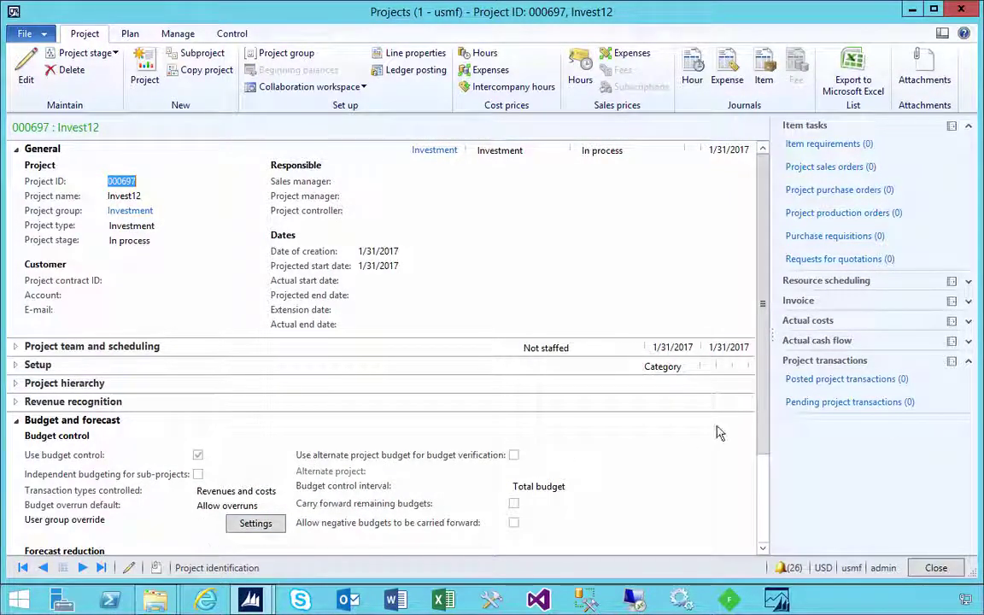
pyautogui.scroll(-2, 759, 459)
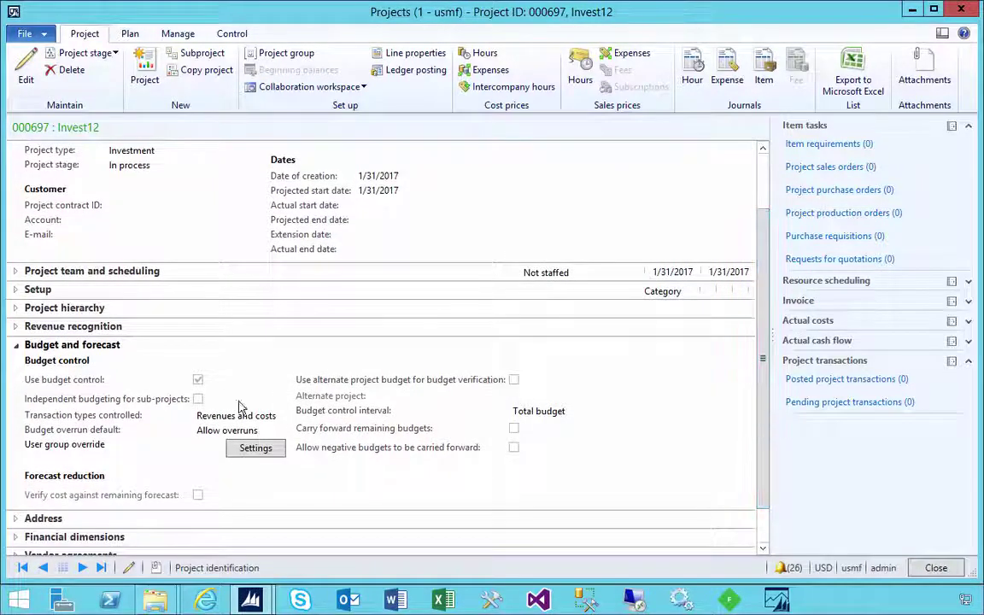